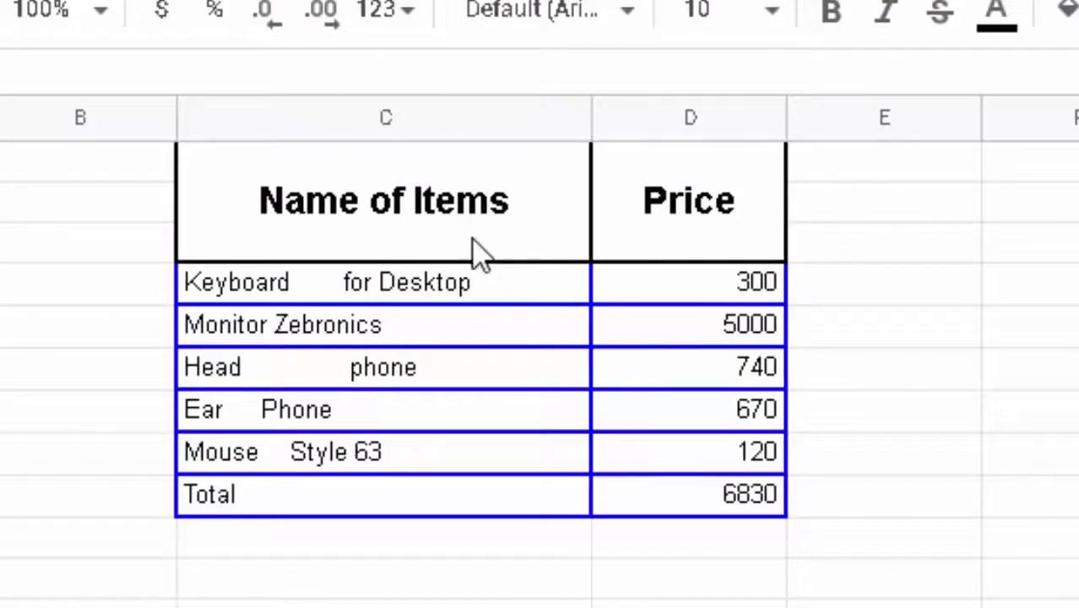
Fill the Name of Items header cell light green
click(398, 218)
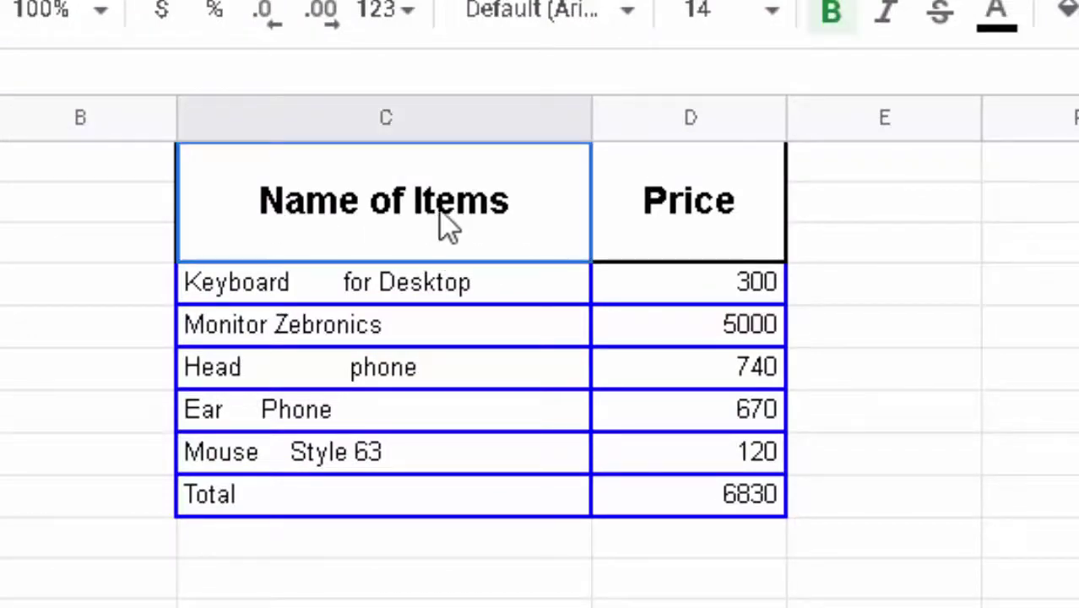
drag(557, 249, 631, 253)
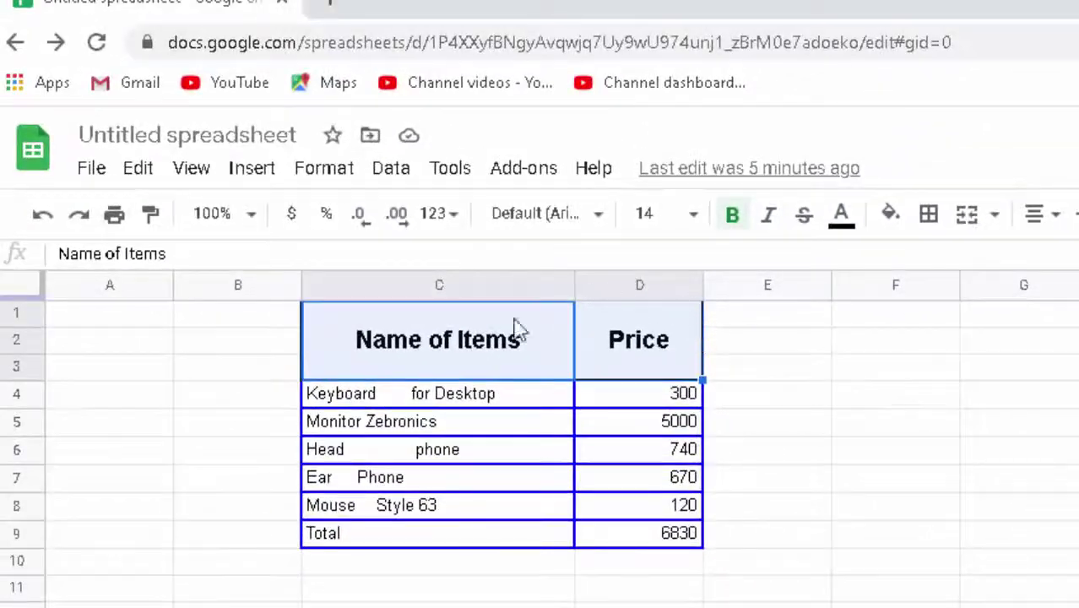
click(456, 349)
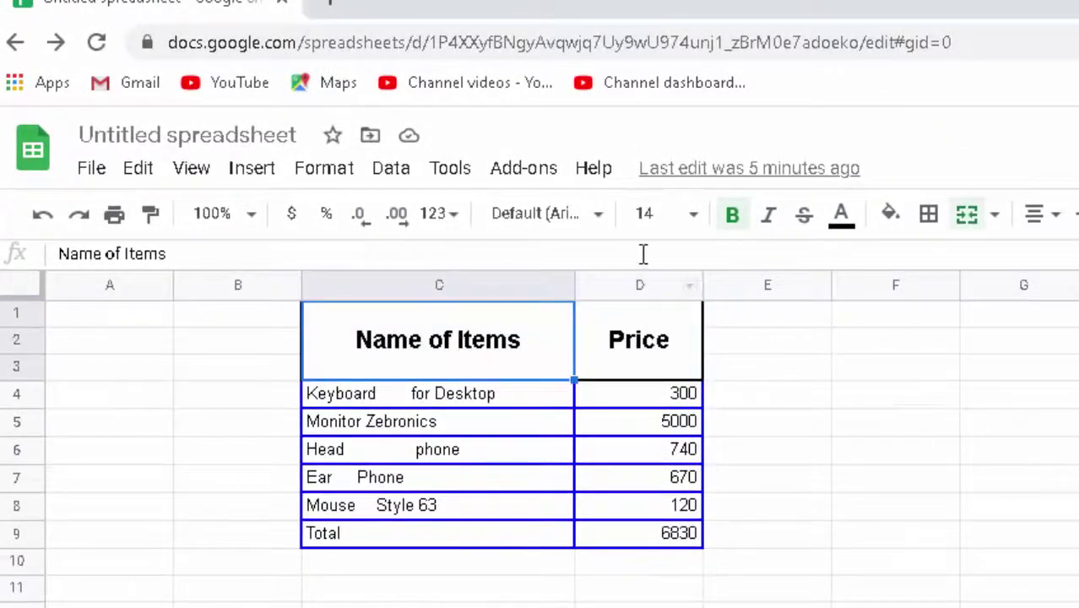
click(889, 216)
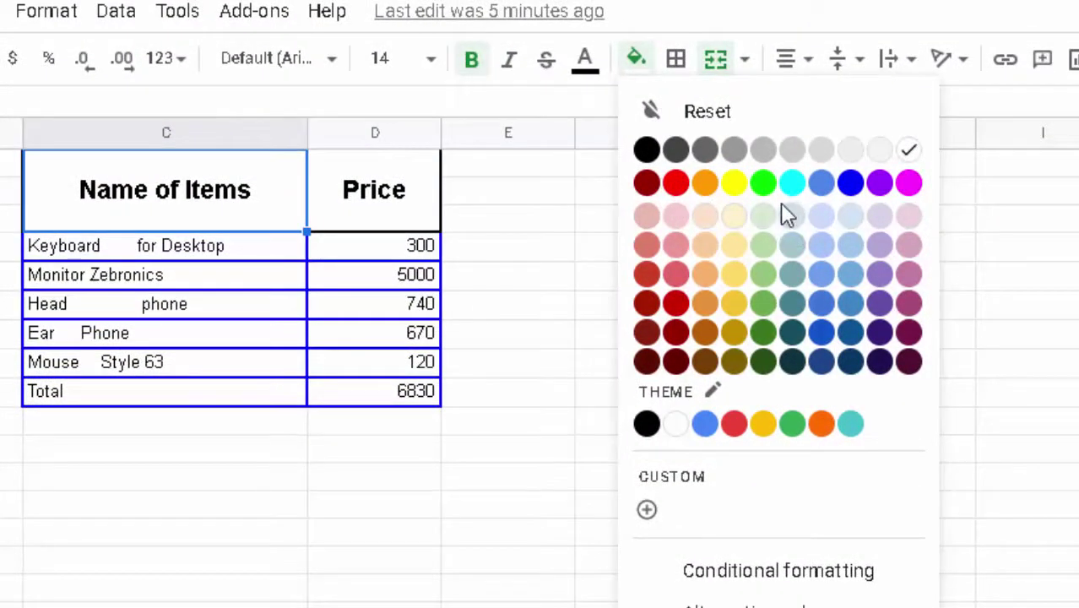
click(764, 246)
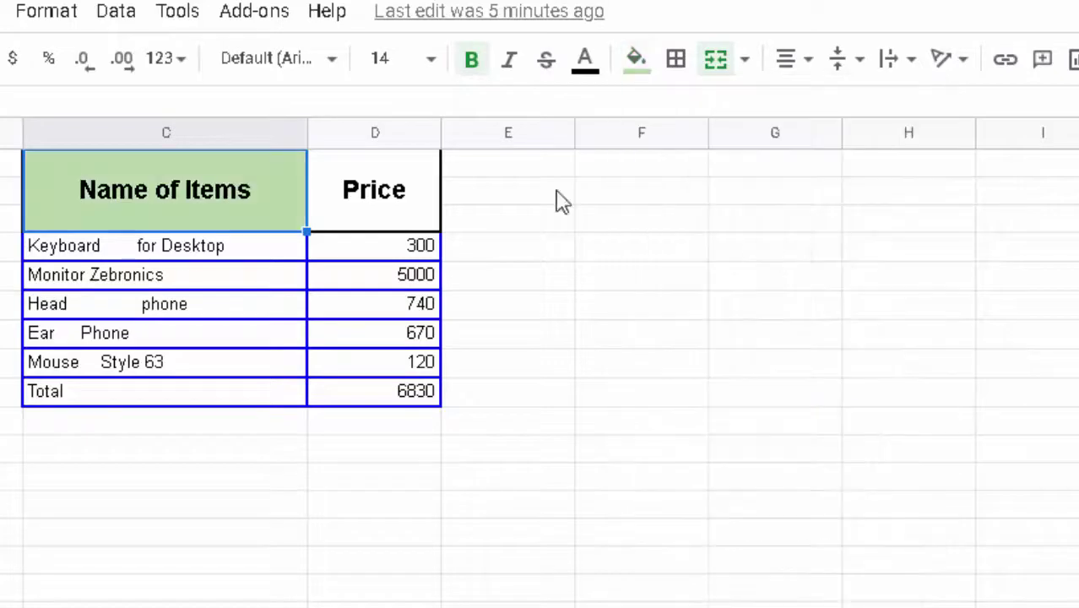
Fill the Price header cell light pink
click(391, 204)
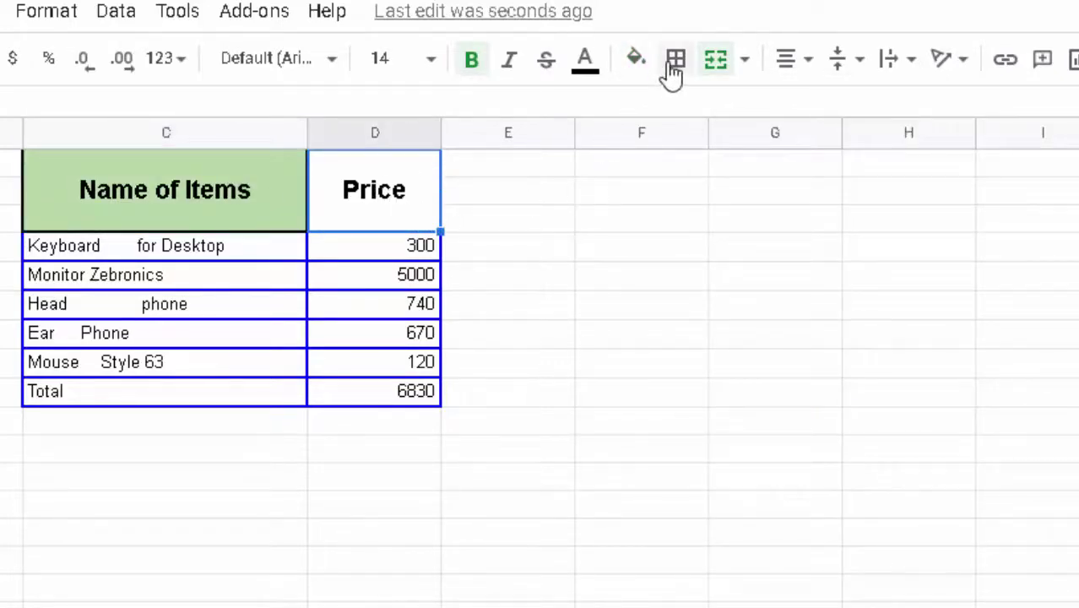
click(639, 59)
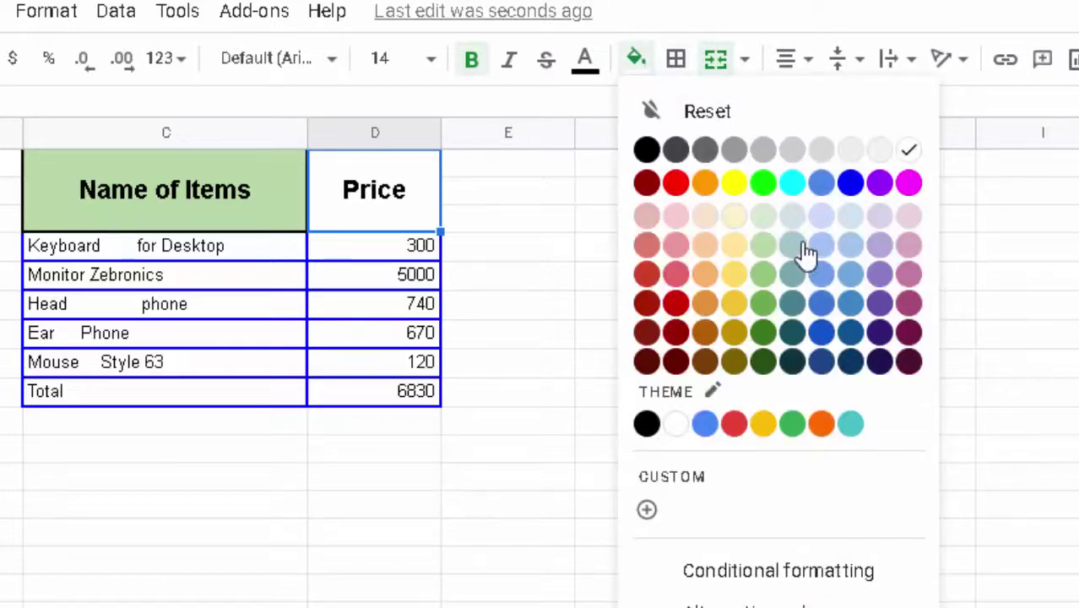
click(909, 245)
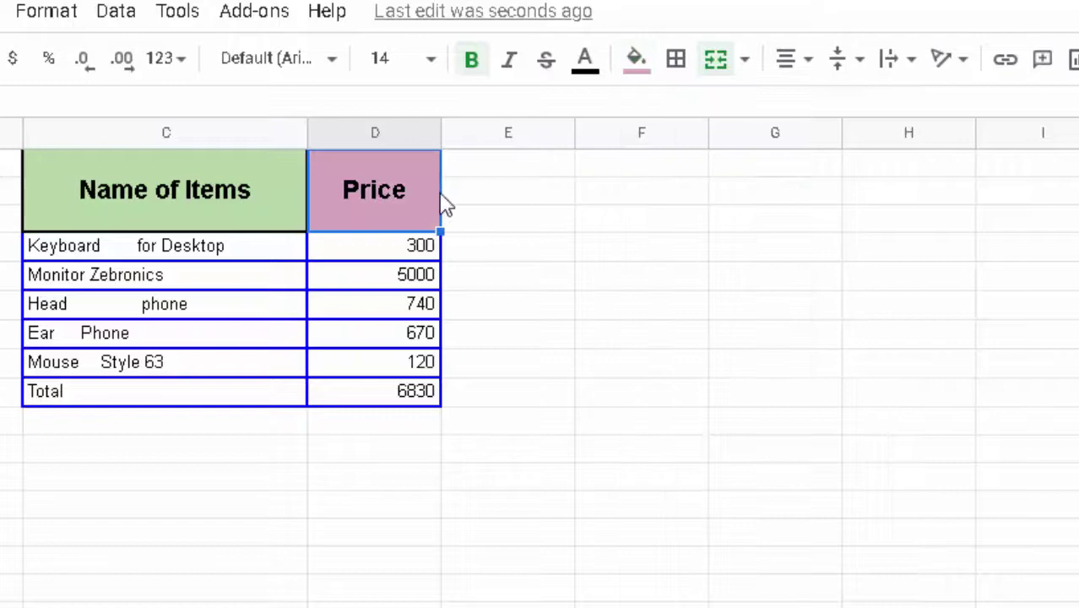
click(659, 318)
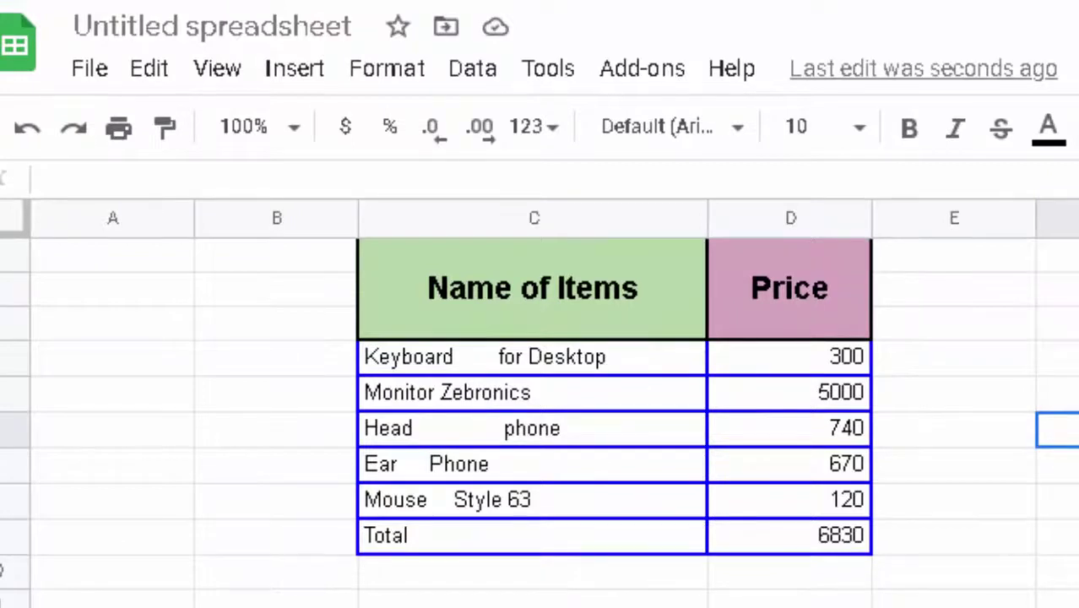
click(1031, 531)
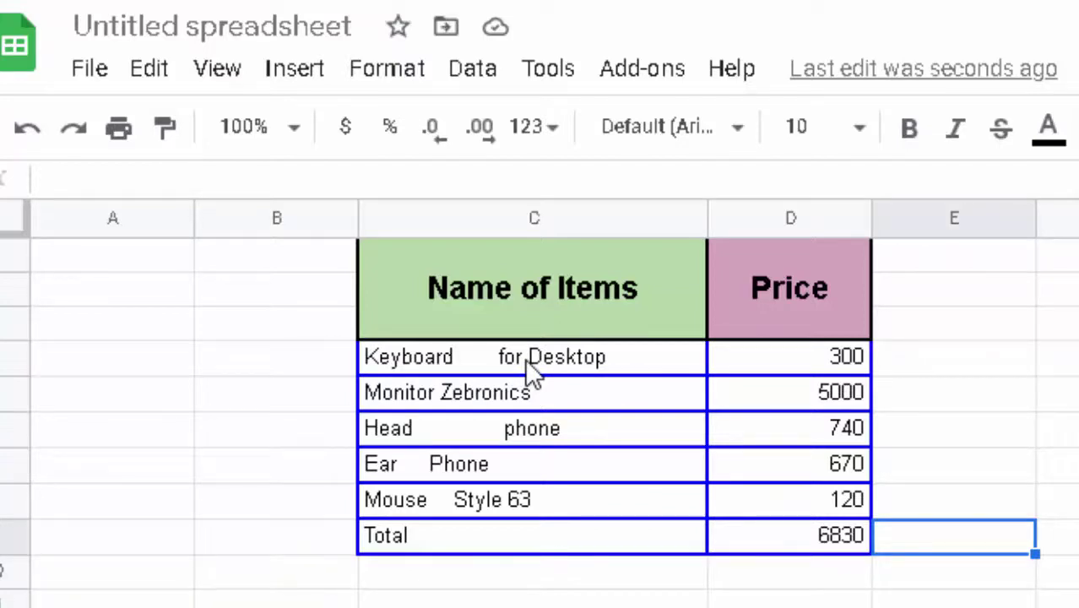
Trim the extra spaces from the Keyboard for Desktop cell with Data > Trim whitespace
click(524, 358)
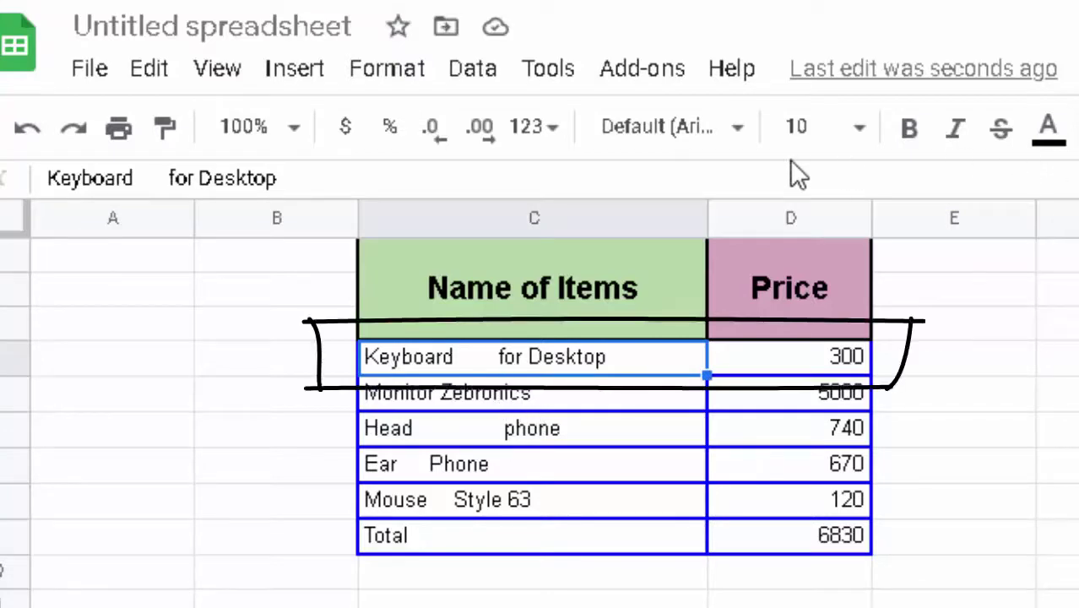
click(498, 73)
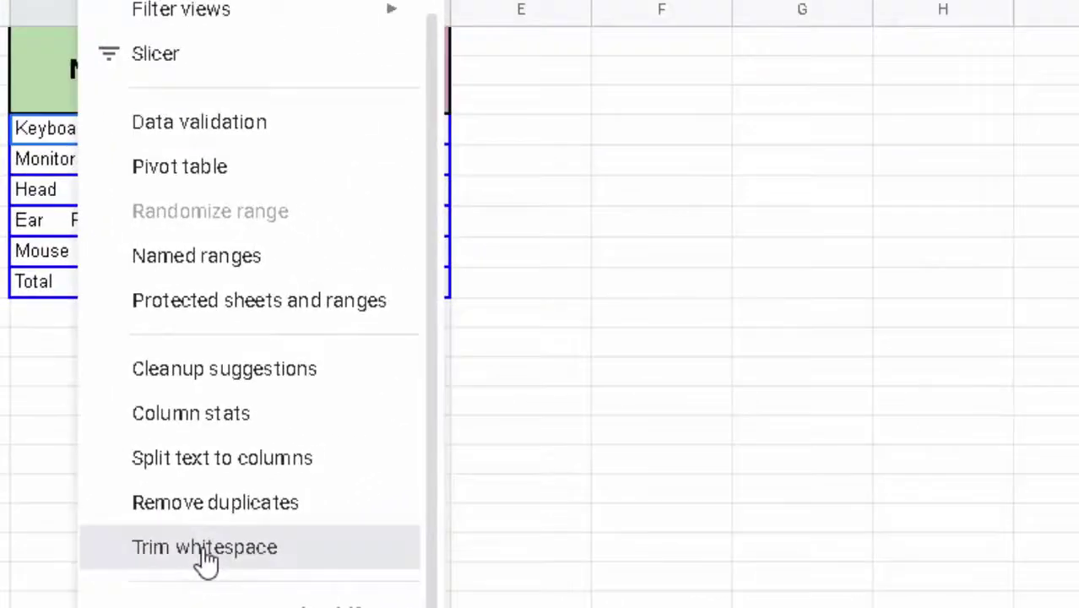
click(207, 549)
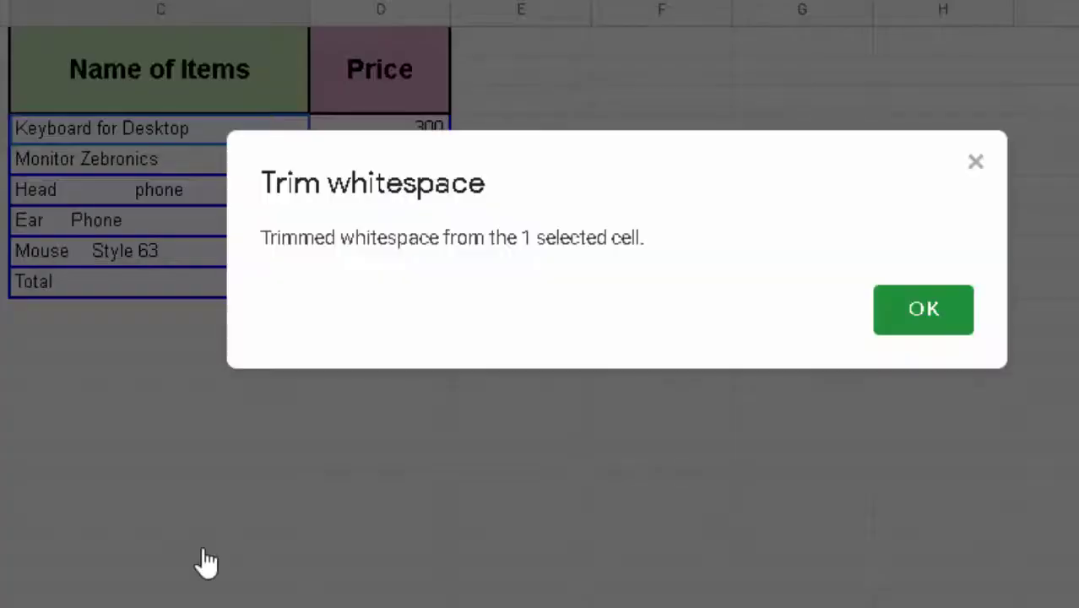
click(922, 327)
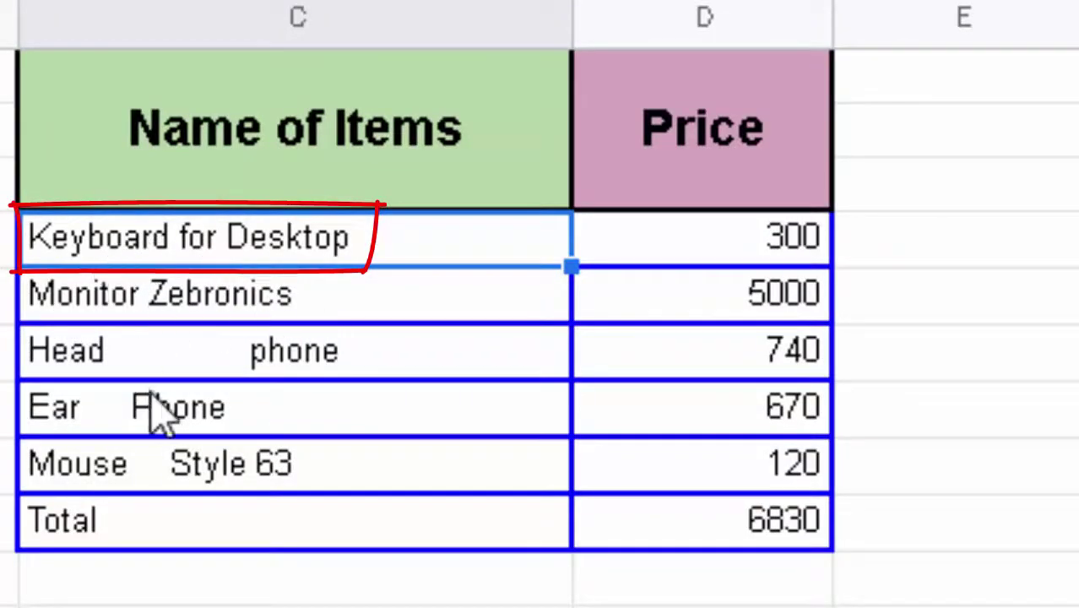
click(221, 297)
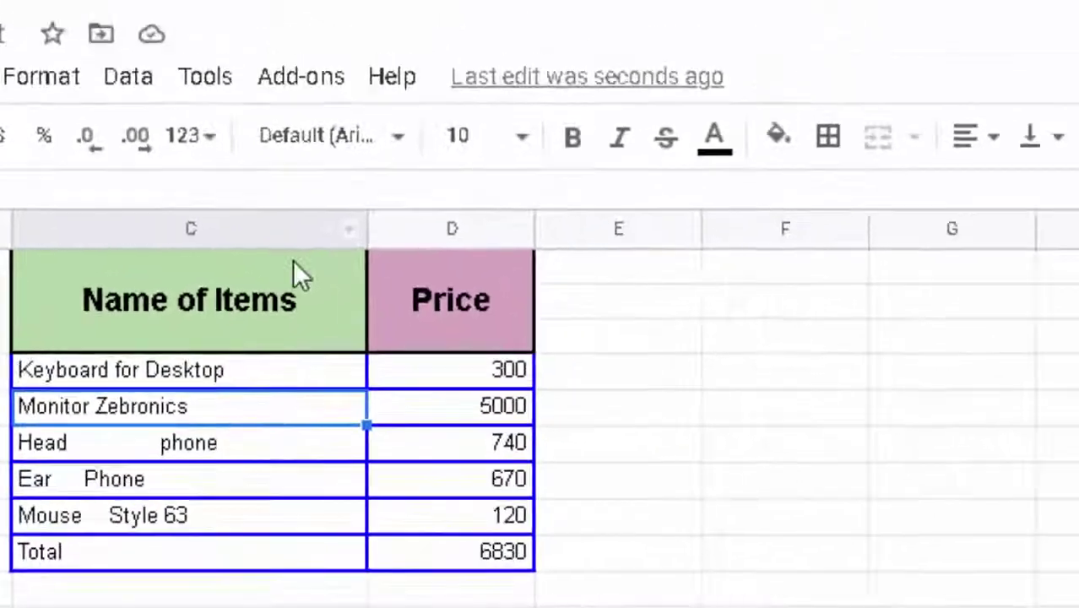
click(142, 97)
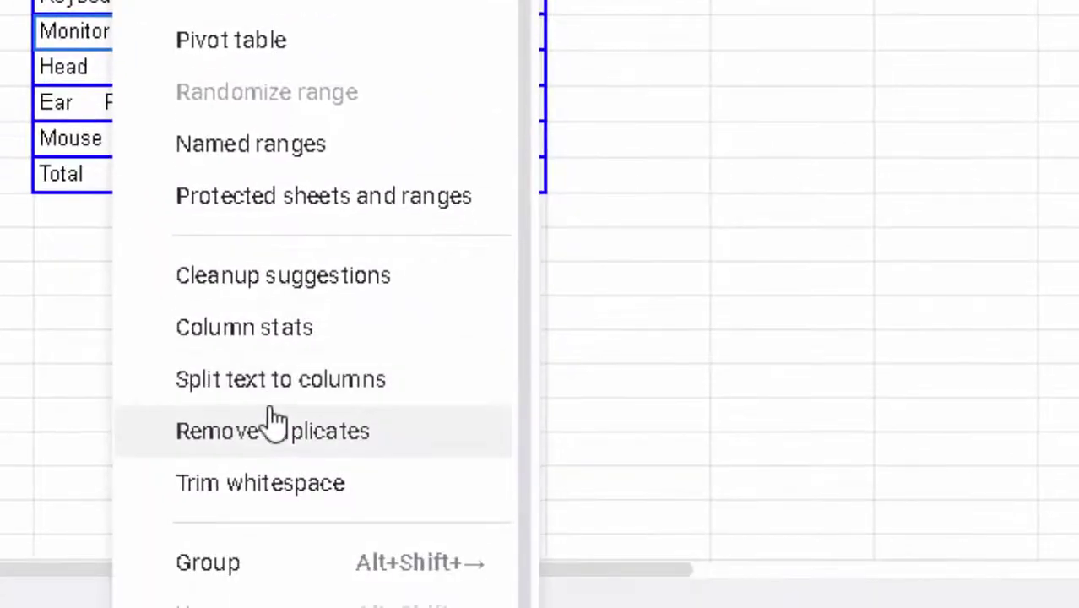
click(295, 483)
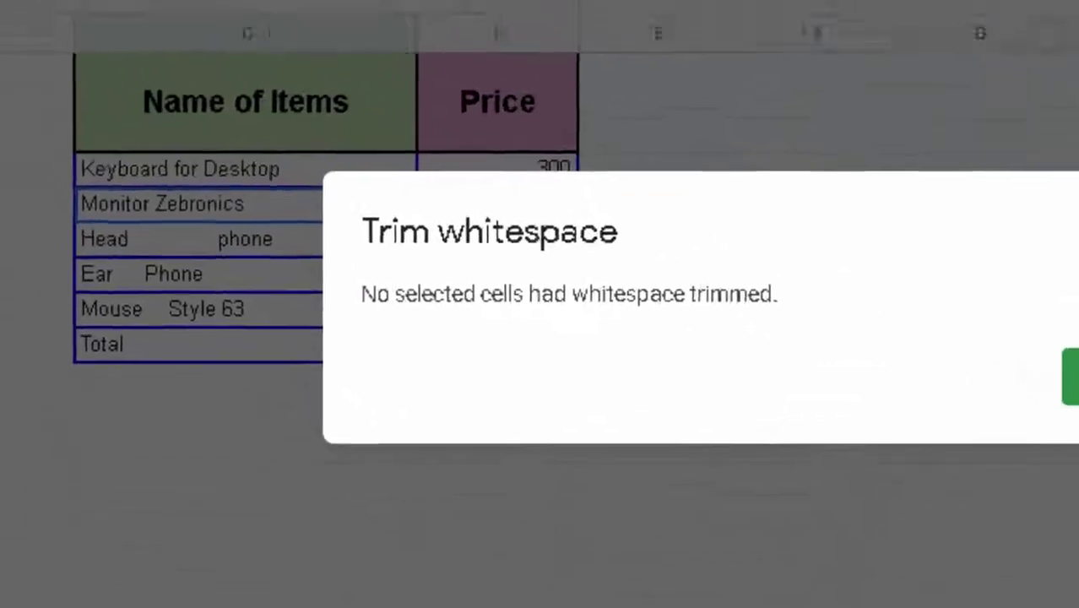
click(964, 255)
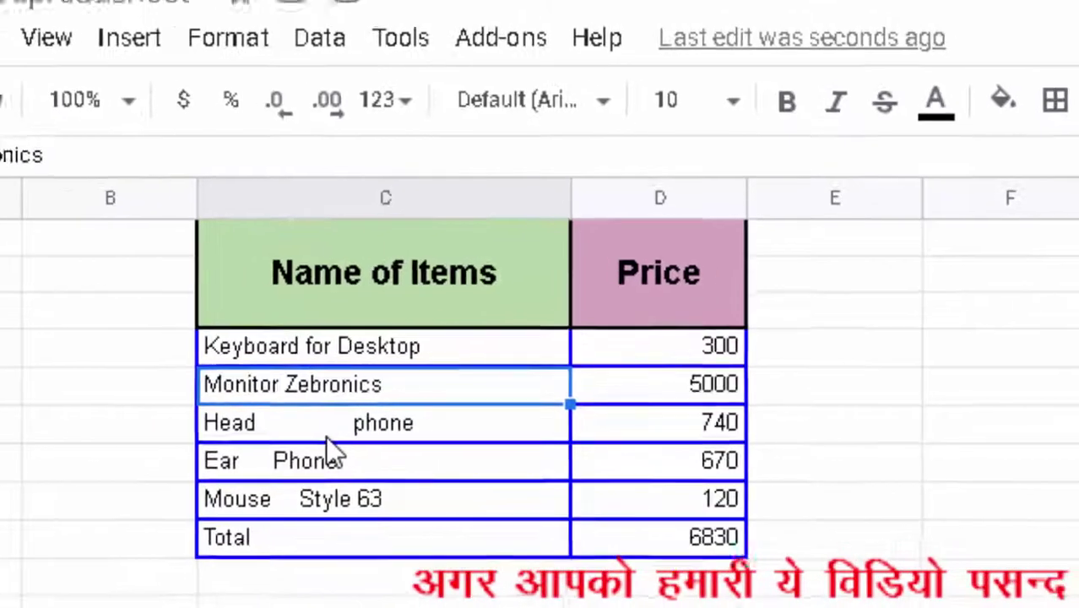
Trim the extra spaces from the Head phone cell with Data > Trim whitespace
click(394, 429)
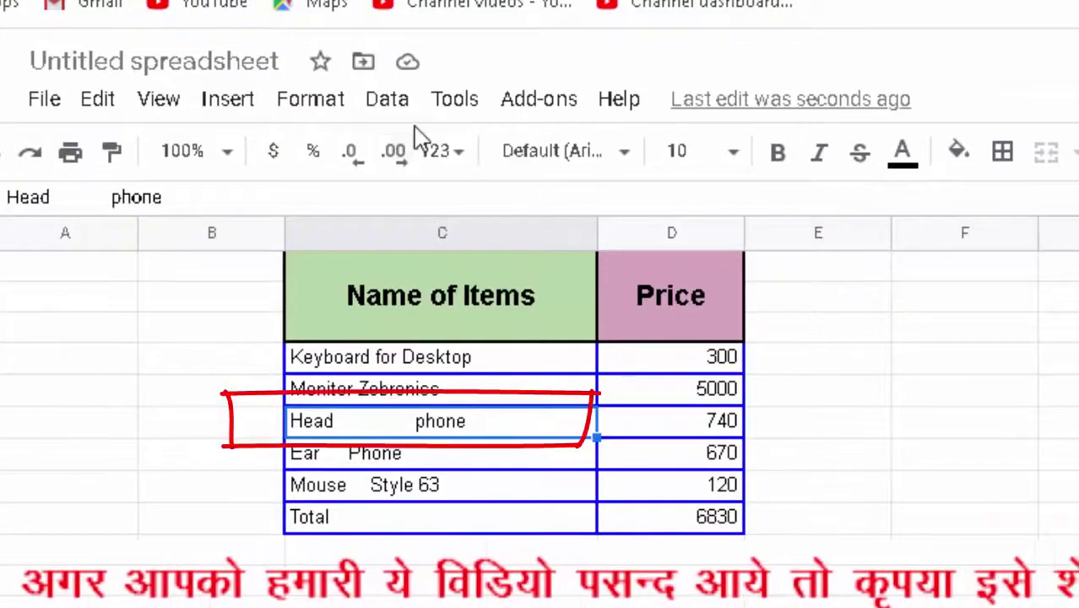
click(401, 108)
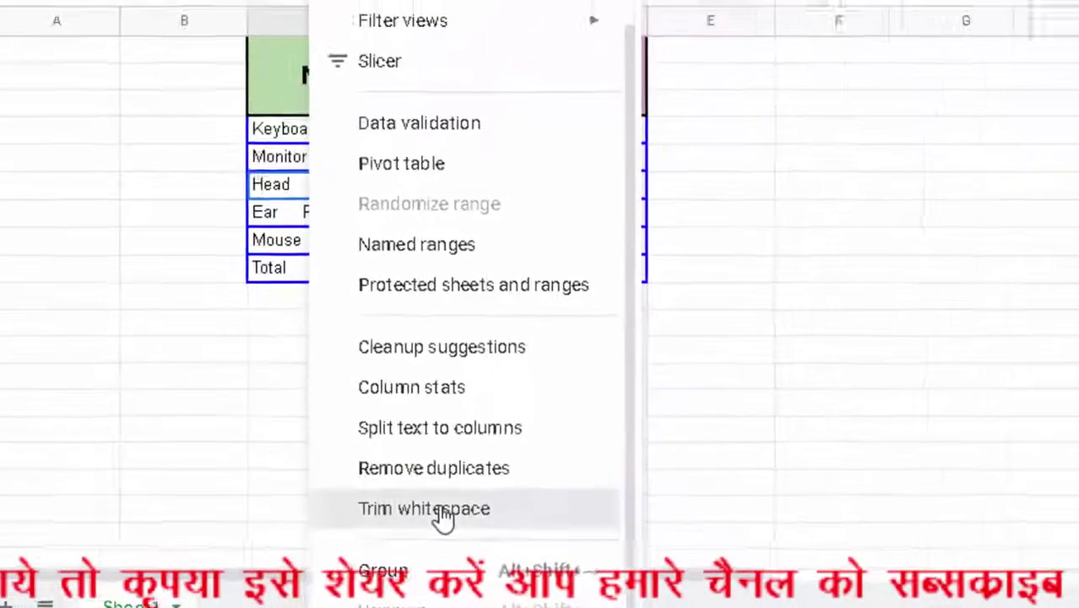
click(444, 518)
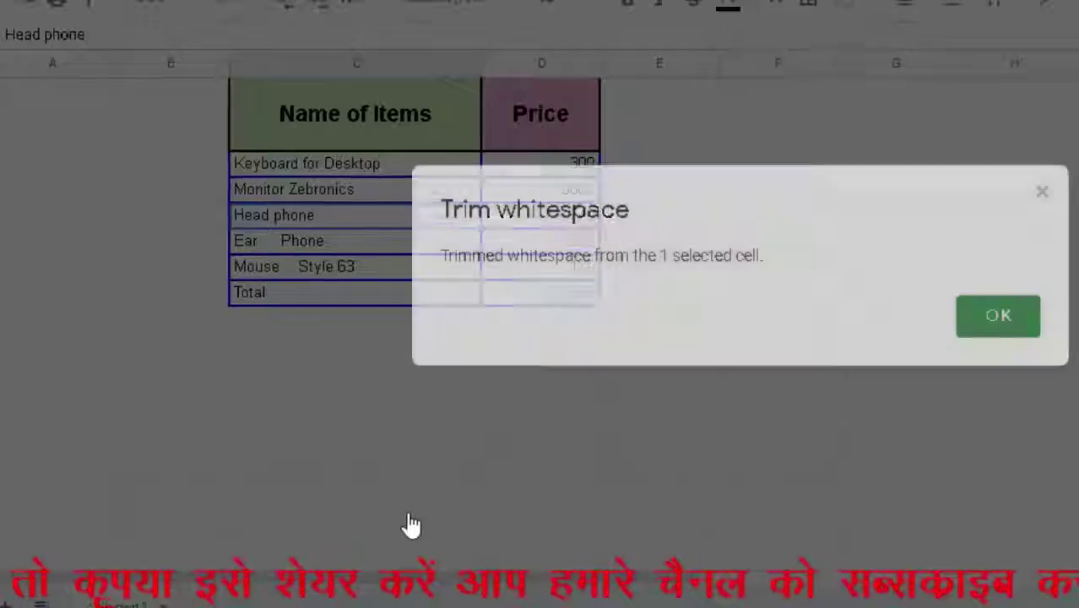
click(998, 314)
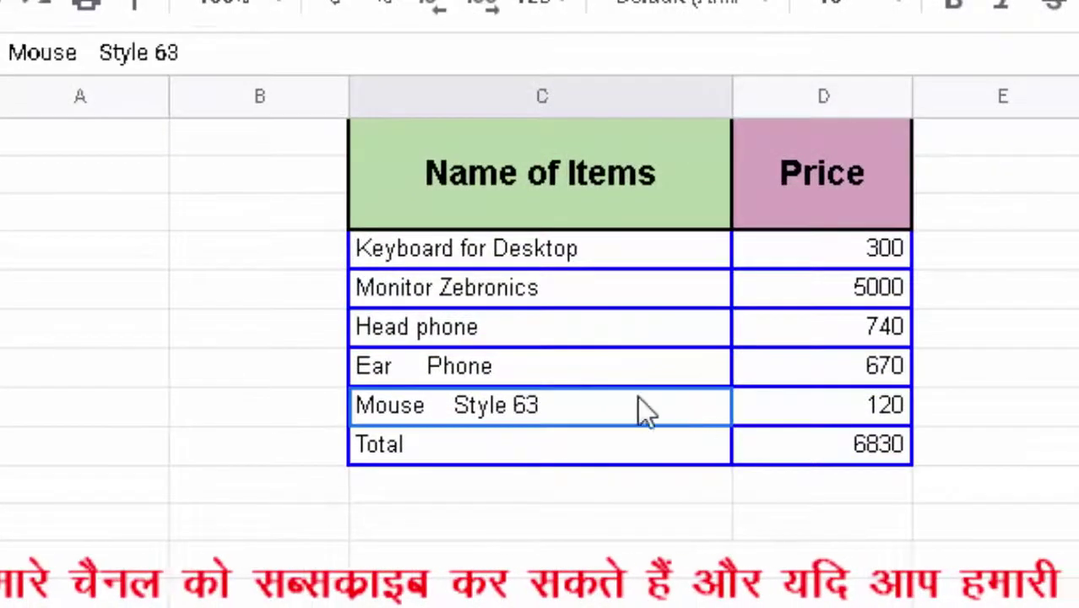
Trim the extra spaces from the Ear Phone and Mouse Style 63 cells together
drag(692, 413, 371, 375)
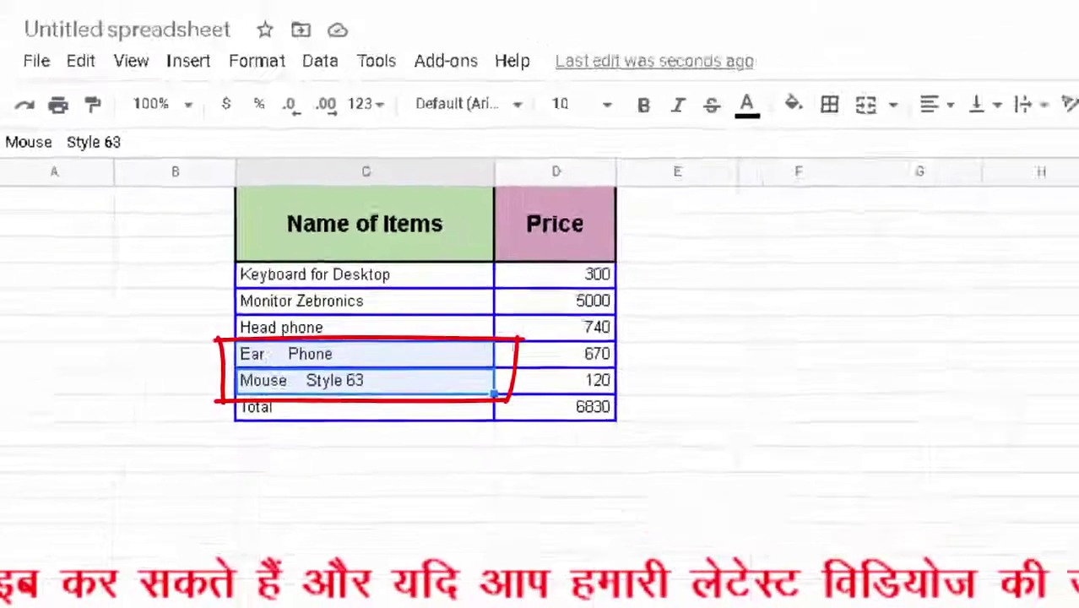
click(278, 101)
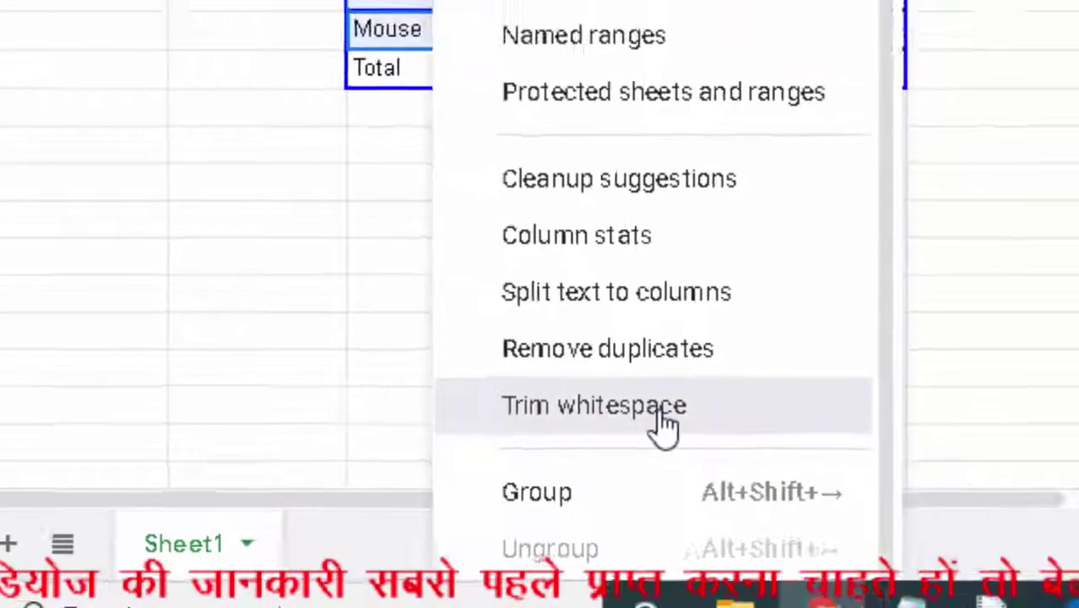
click(663, 422)
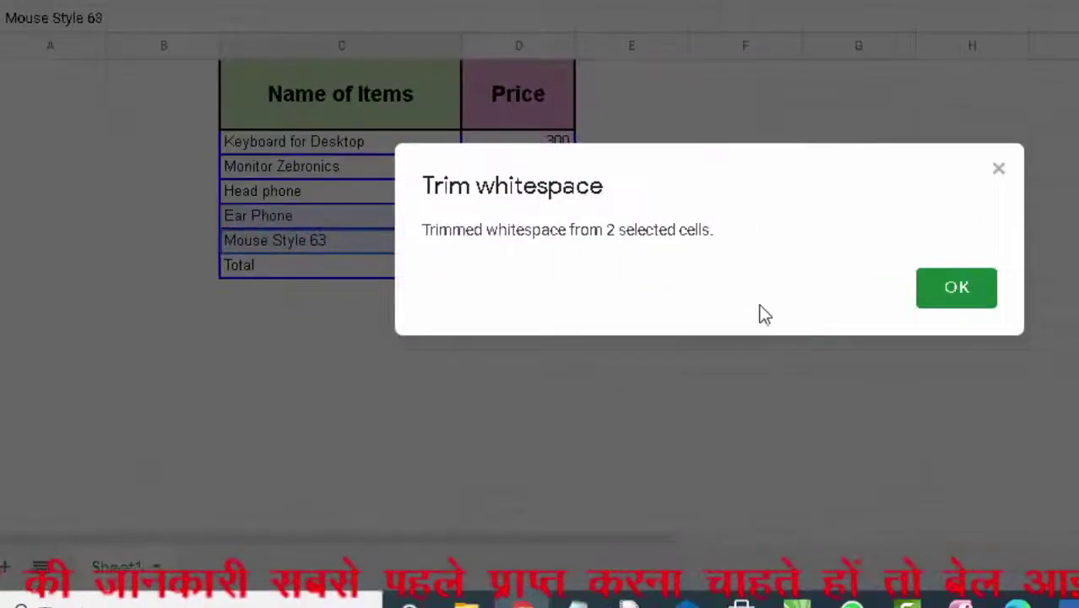
click(975, 291)
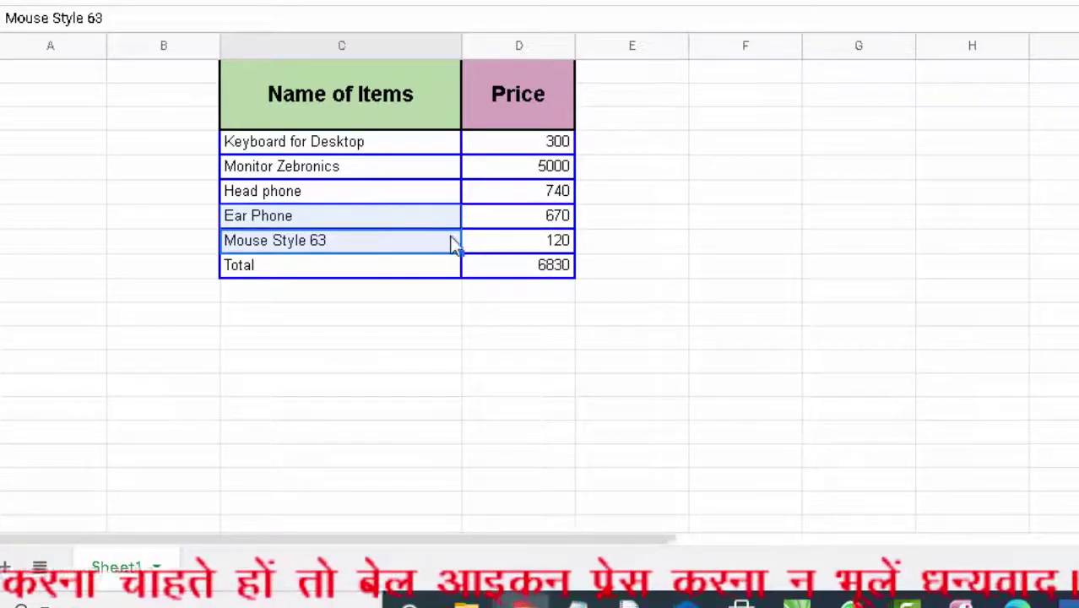
click(380, 313)
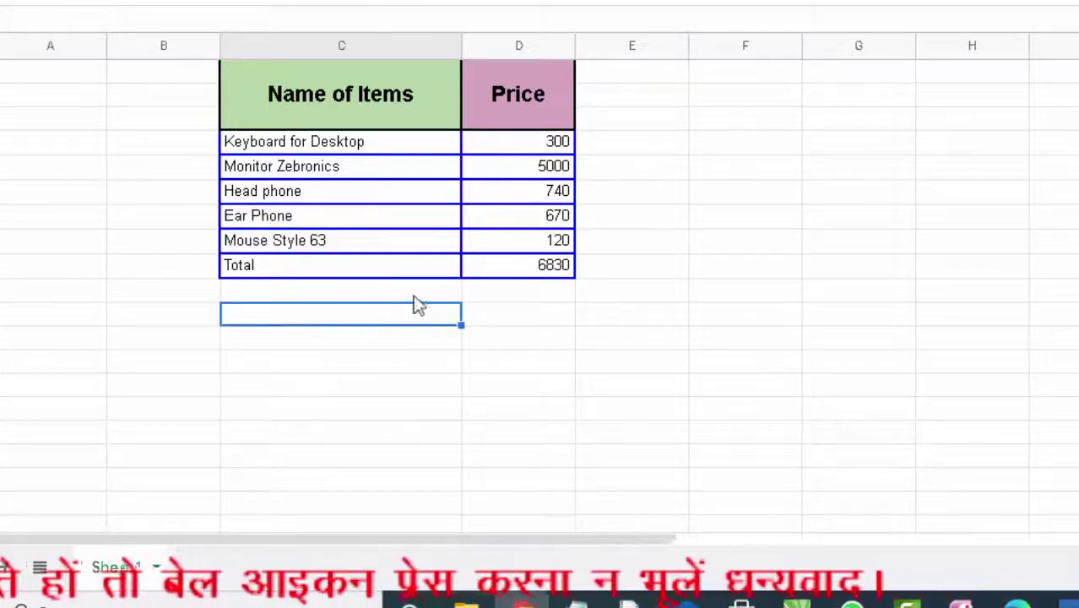